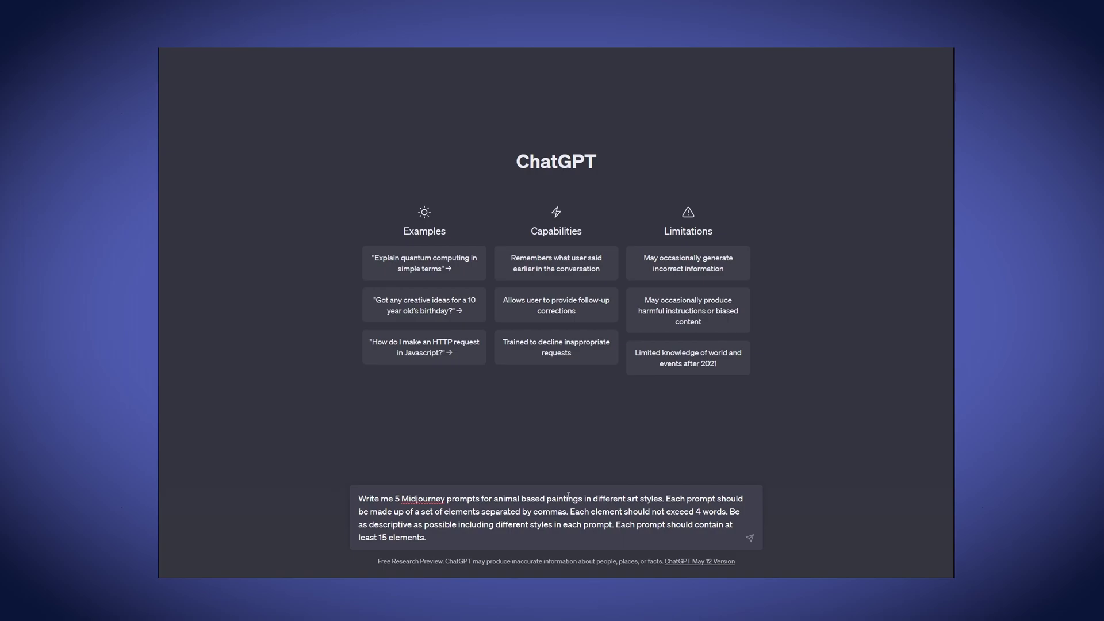
- Submit the request for 5 Midjourney prompts for animal based paintings in different art styles
drag(493, 499, 521, 500)
click(447, 533)
key(Return)
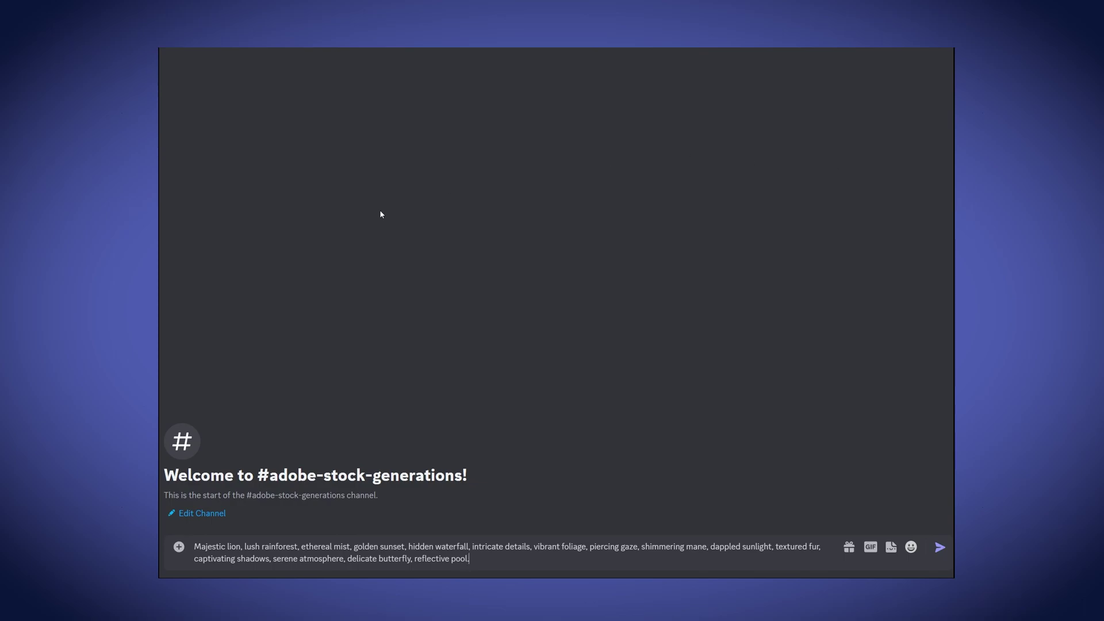
- Append the aspect ratio options { --ar 1:1, --ar 16:9 } to the majestic lion prompt in the Discord message
drag(197, 548, 240, 547)
click(505, 555)
text(--ar 1:1, --ar 16:9 })
drag(195, 546, 536, 559)
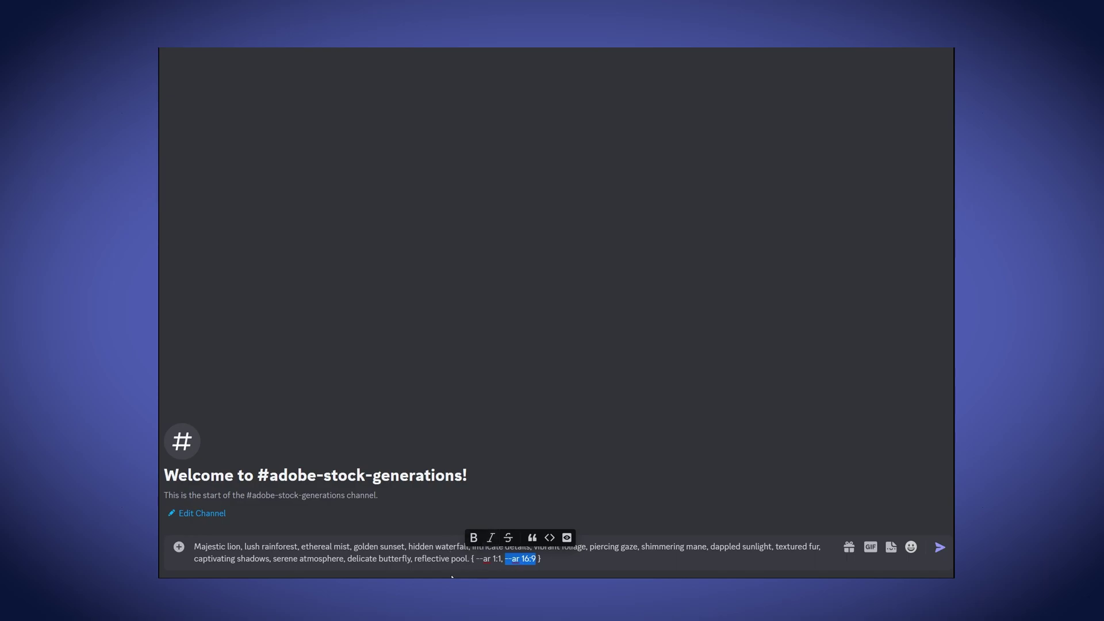
key(End)
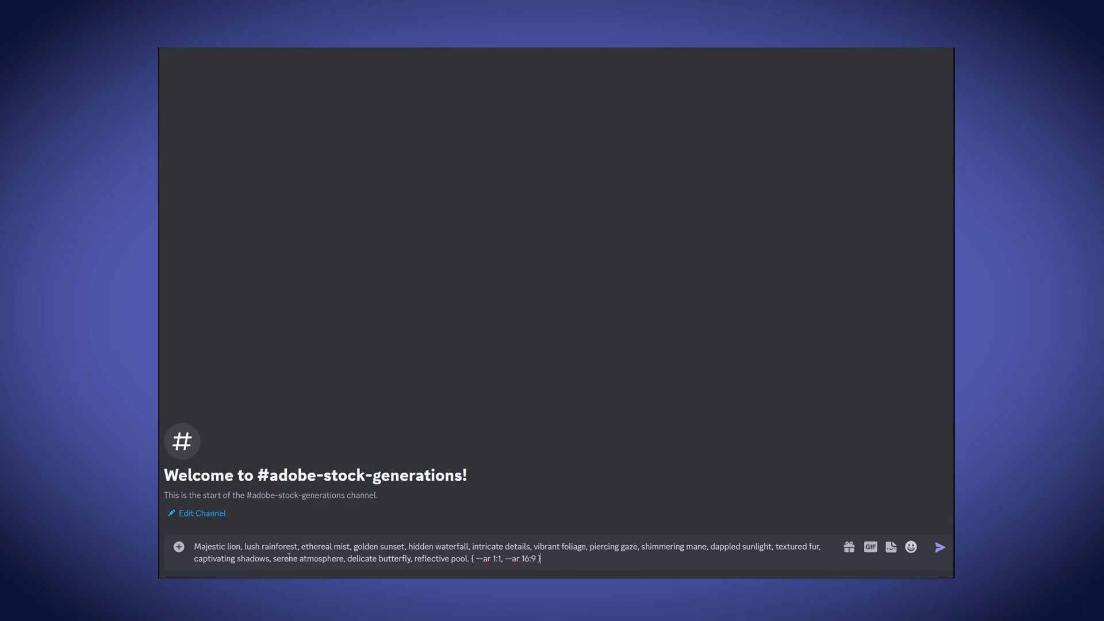
- Submit the full lion prompt with the Midjourney /imagine command and confirm generating both prompts from the template
key(ctrl+a)
key(ctrl+c)
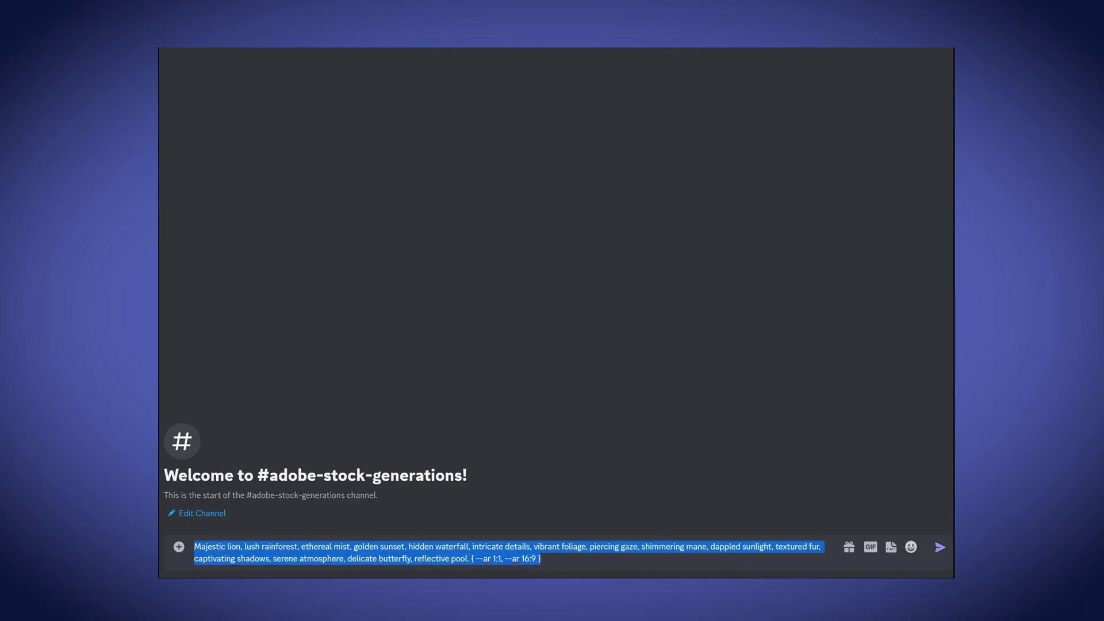
key(BackSpace)
text(/imagine prompt)
key(Tab)
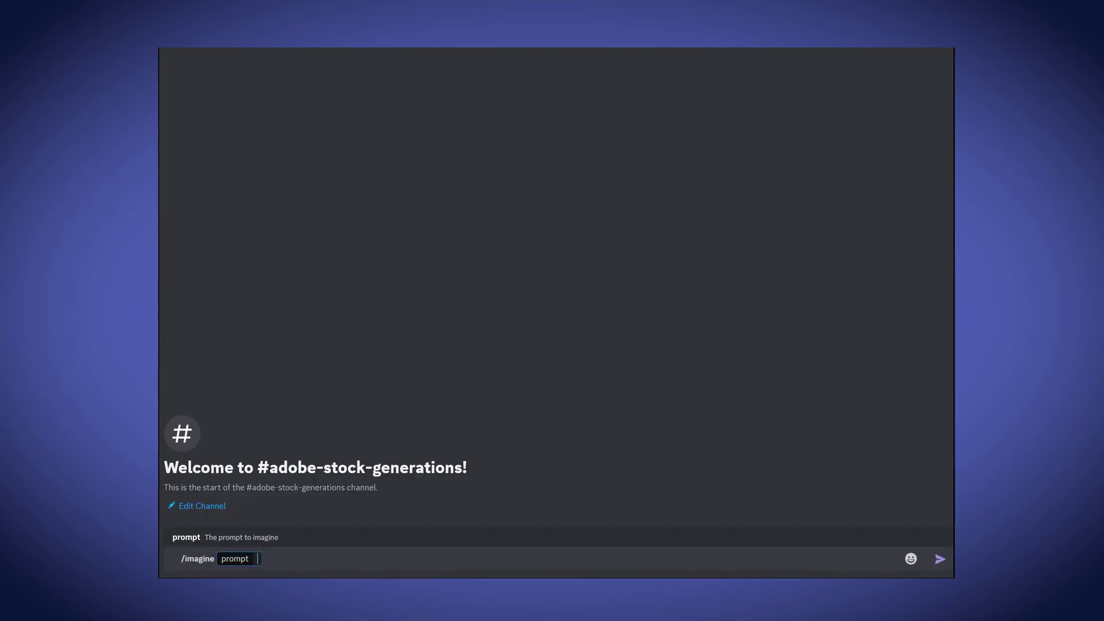
key(ctrl+v)
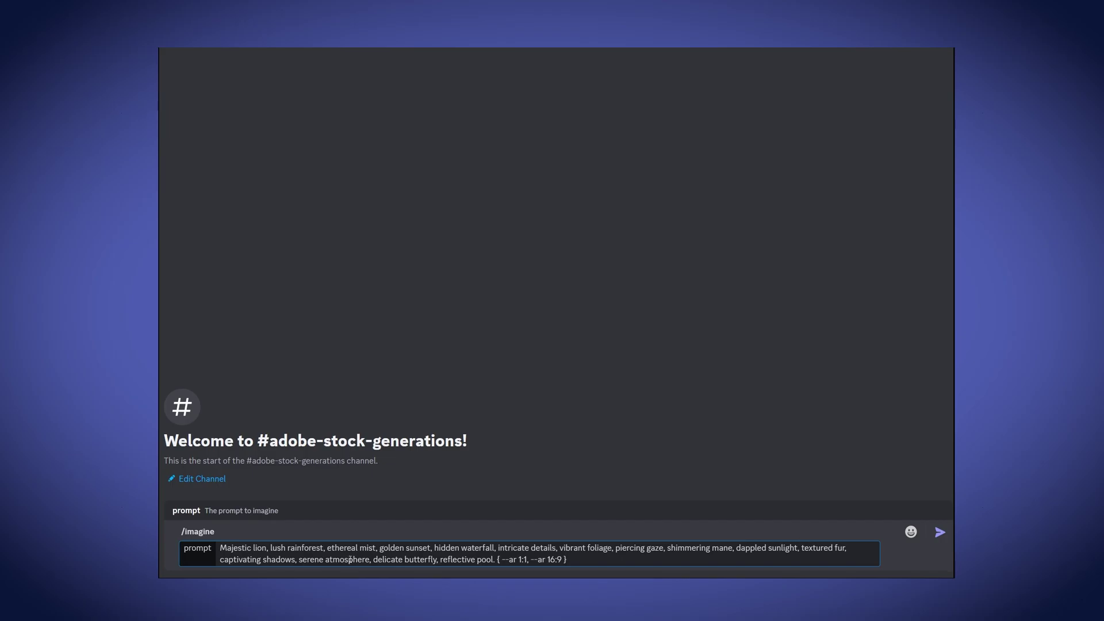
key(Return)
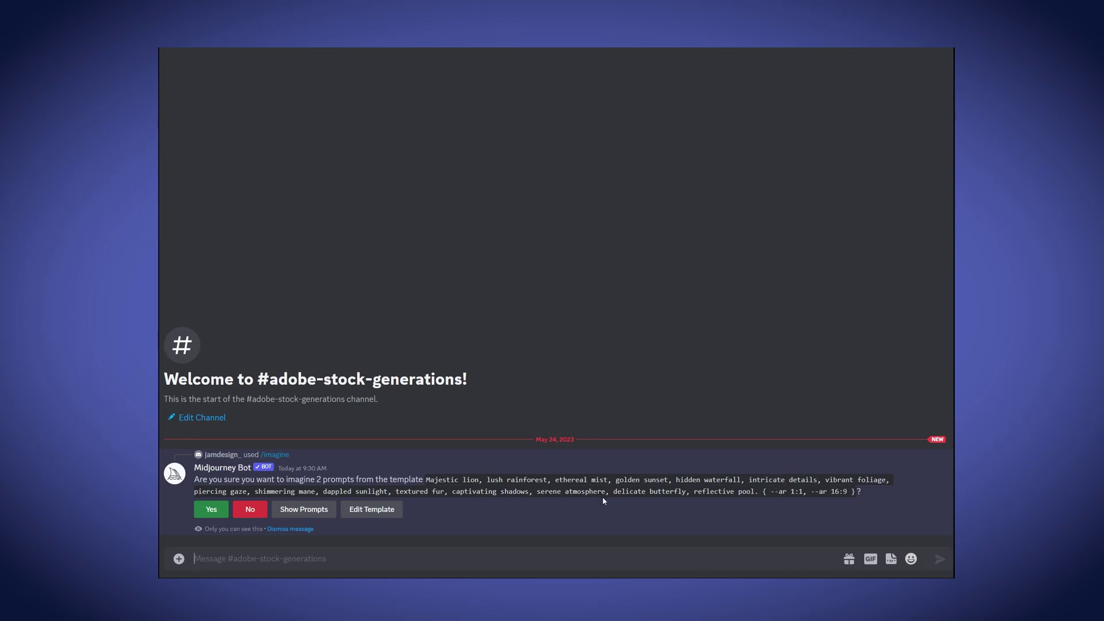
click(211, 511)
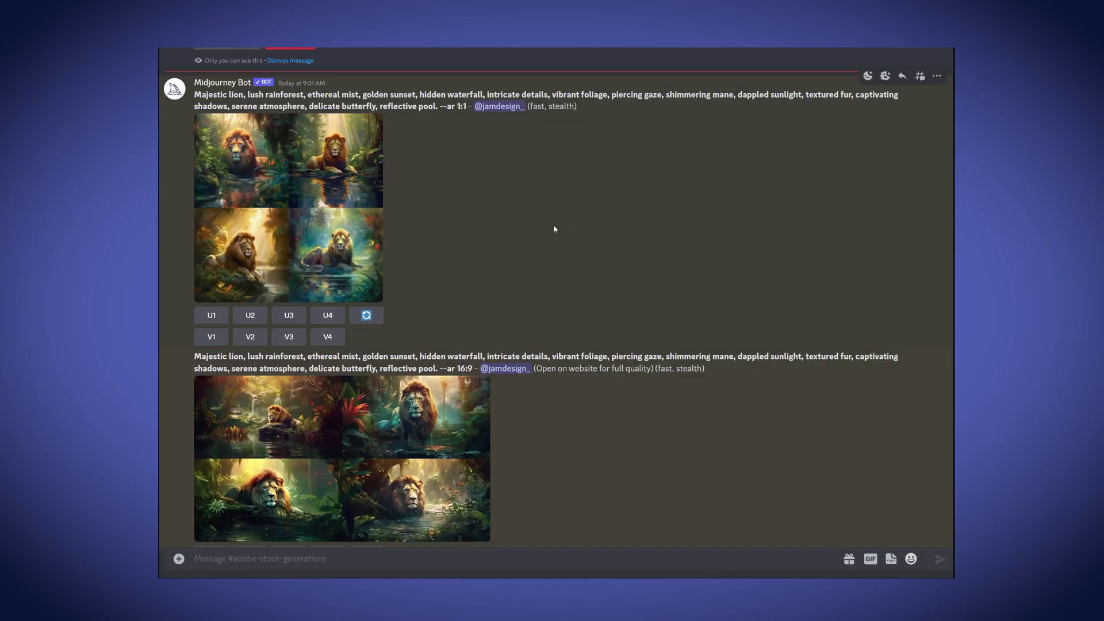
- Upscale all four images of the 1:1 lion grid and of the 16:9 lion grid
click(211, 315)
click(258, 319)
click(289, 317)
click(342, 323)
scroll(424, 315, down, 5)
click(211, 286)
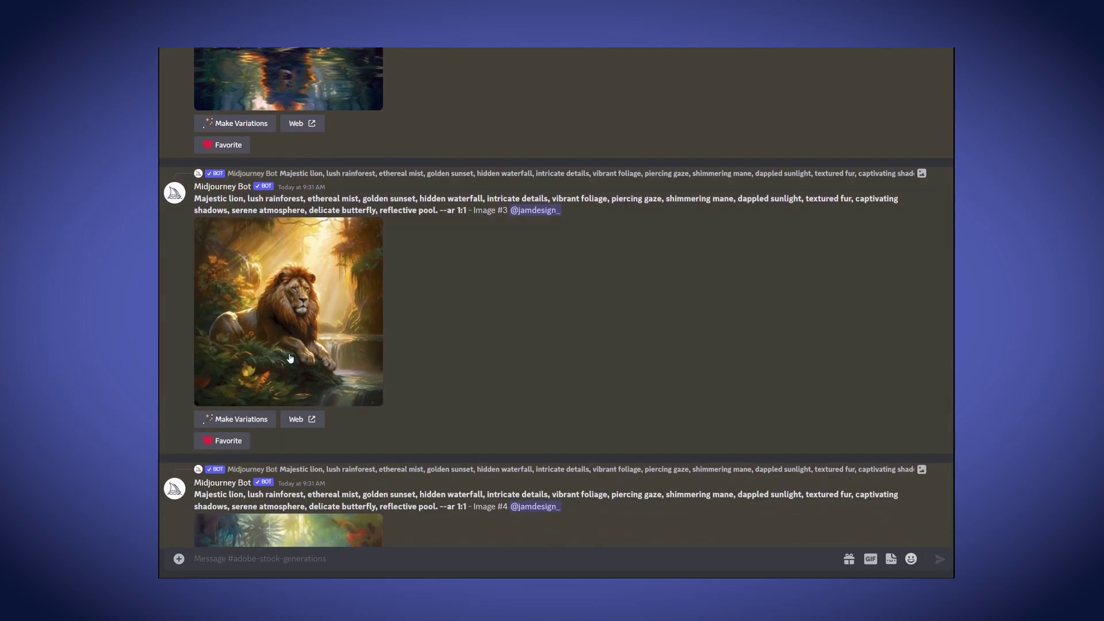
- Review the individual upscaled lion images in both the 1:1 and 16:9 aspect ratios
scroll(345, 345, down, 4)
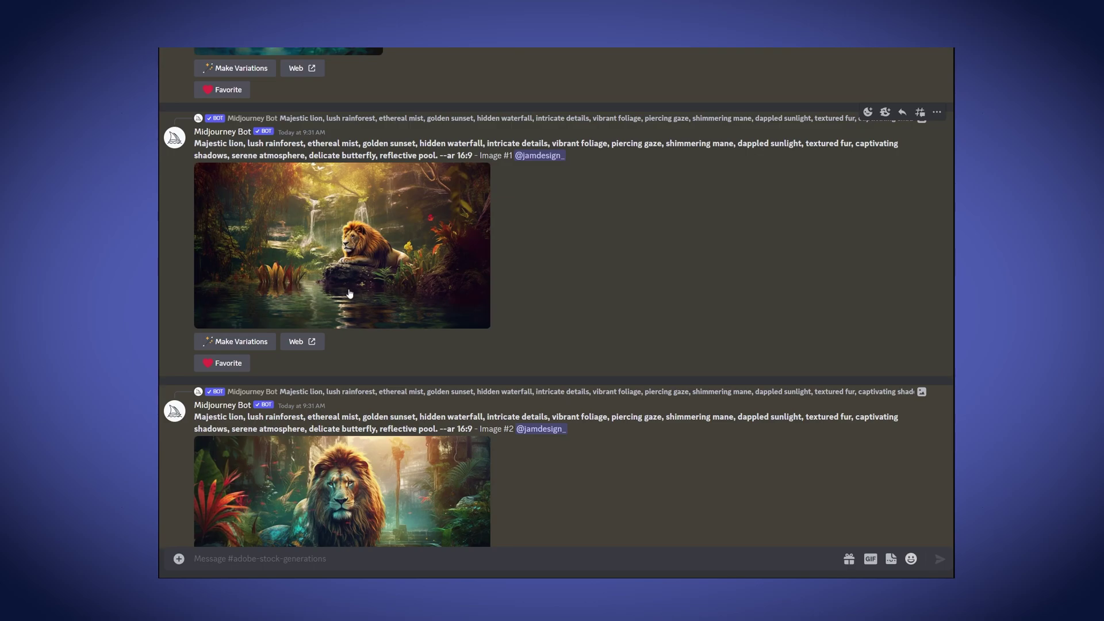
scroll(366, 291, down, 6)
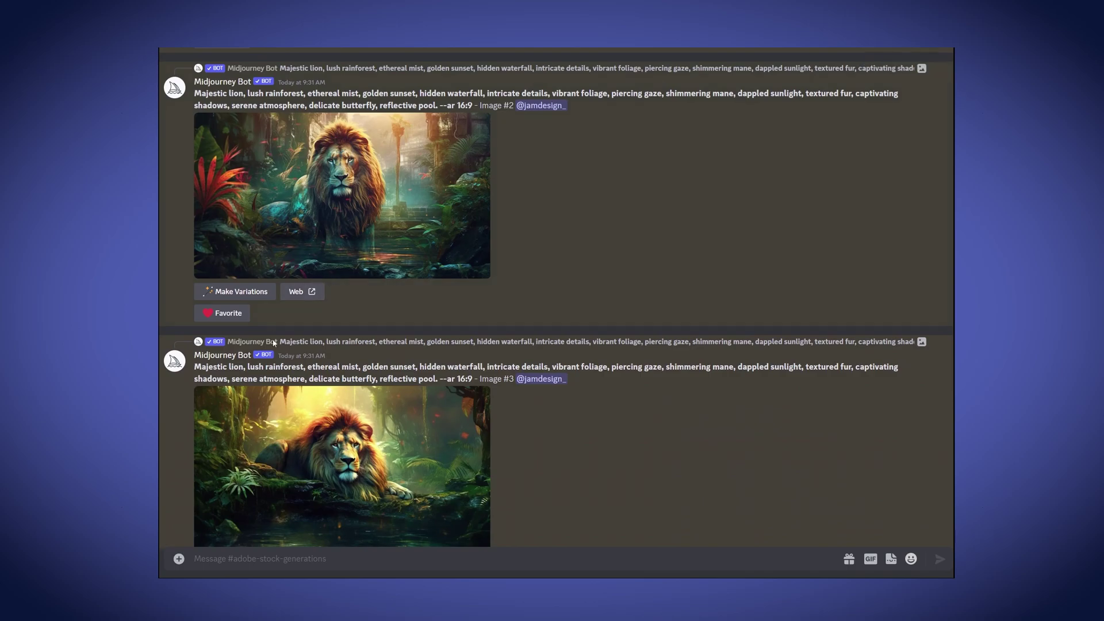
scroll(350, 422, down, 5)
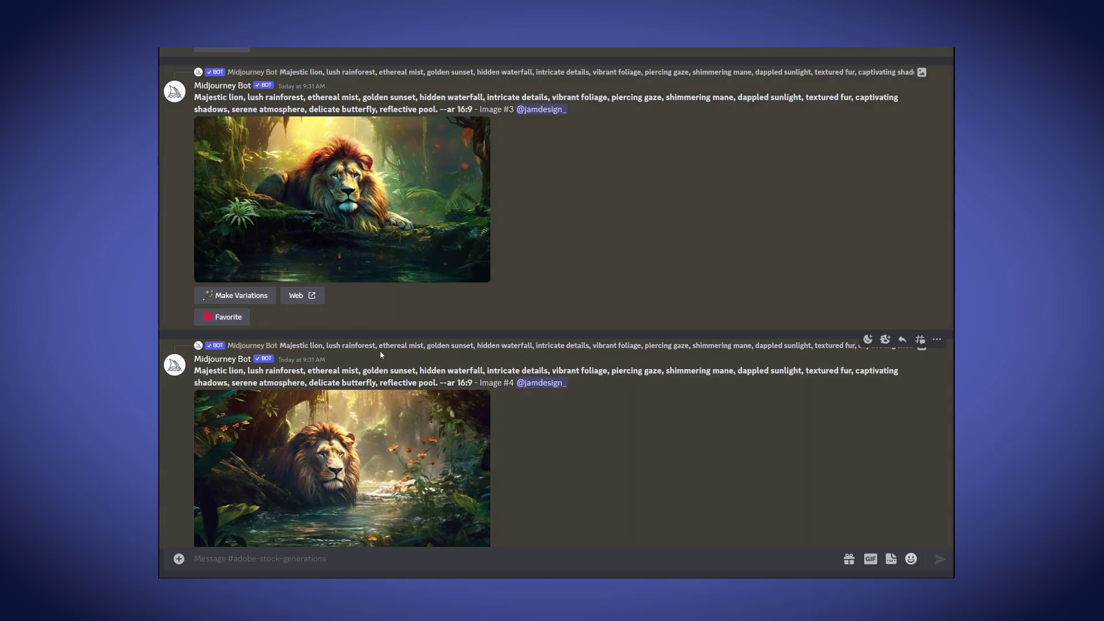
scroll(380, 354, down, 3)
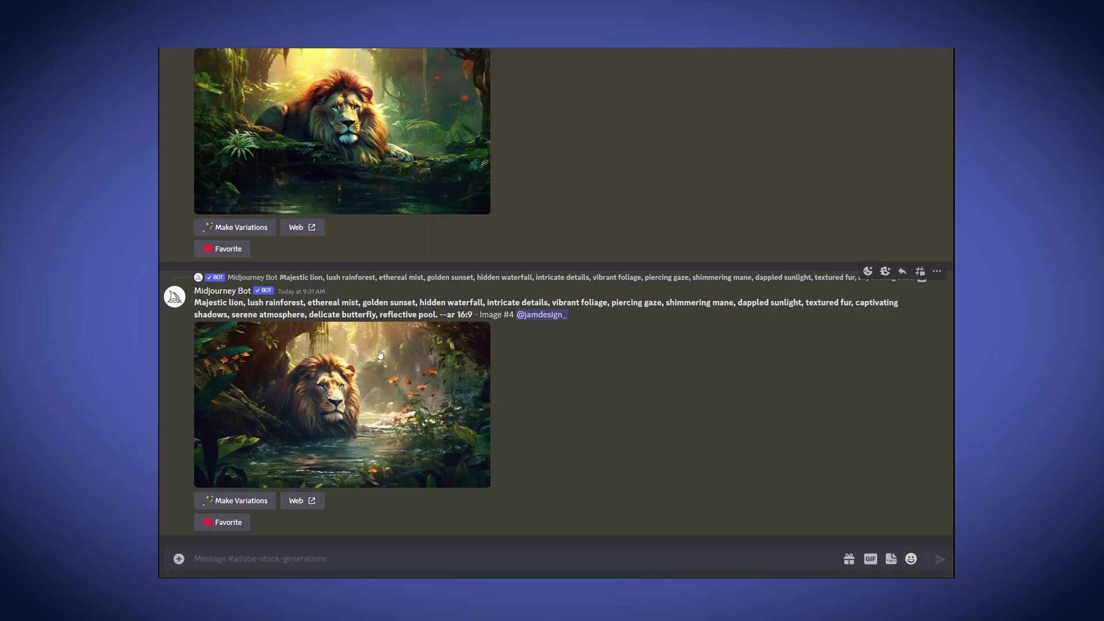
scroll(414, 362, up, 10)
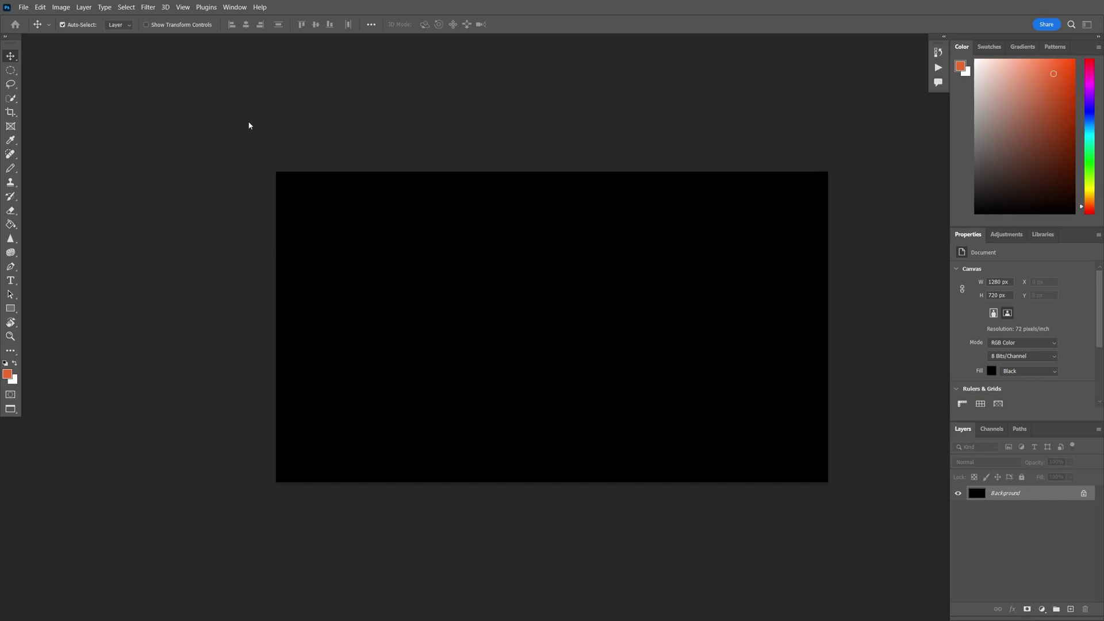
- Switch to Photoshop, open the Image Processor script, choose the action set to run, and start the batch processing
click(23, 7)
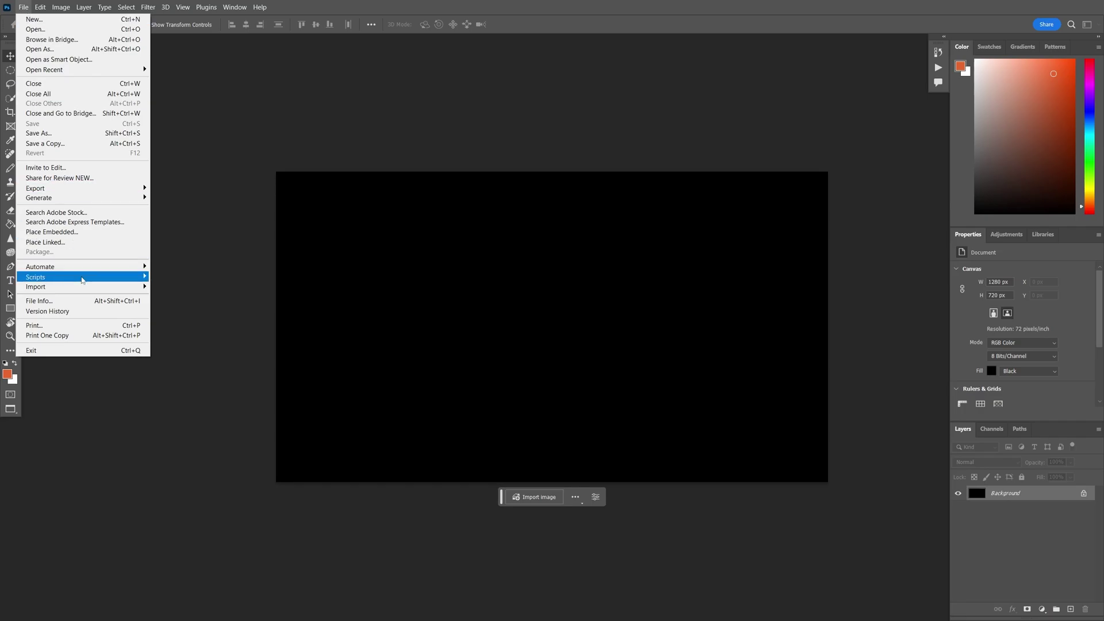
mouse_move(103, 279)
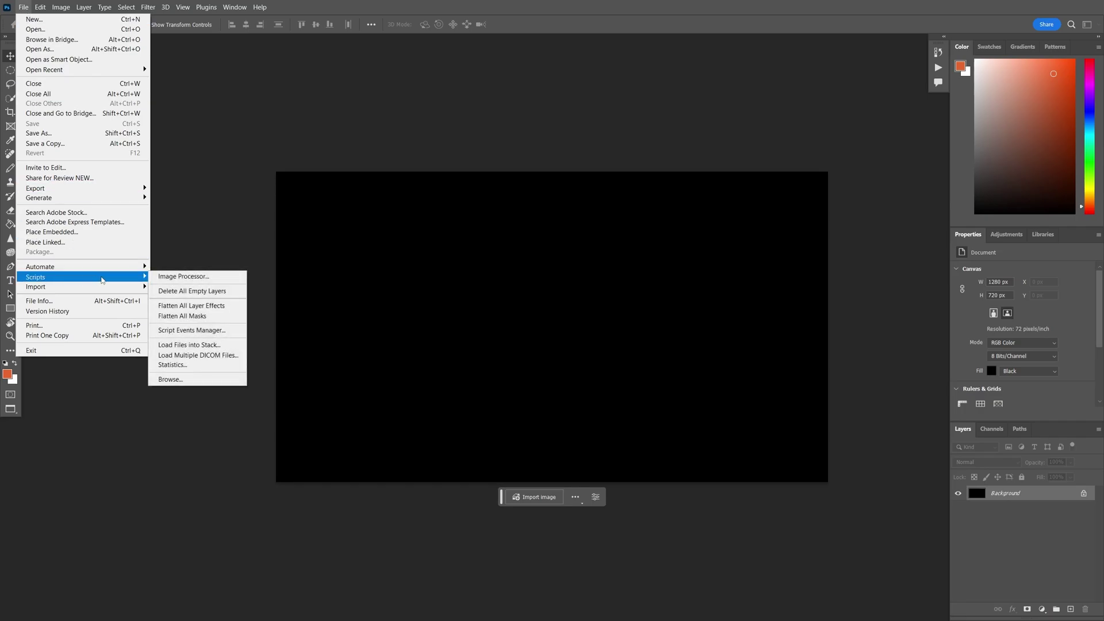
click(185, 278)
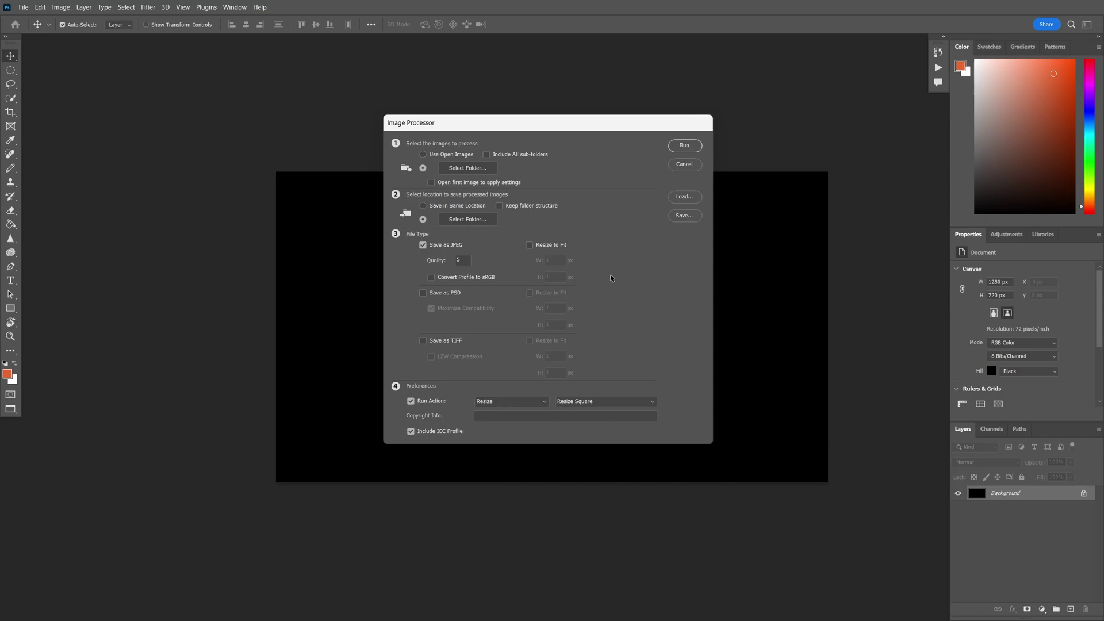
click(525, 402)
click(500, 432)
click(688, 148)
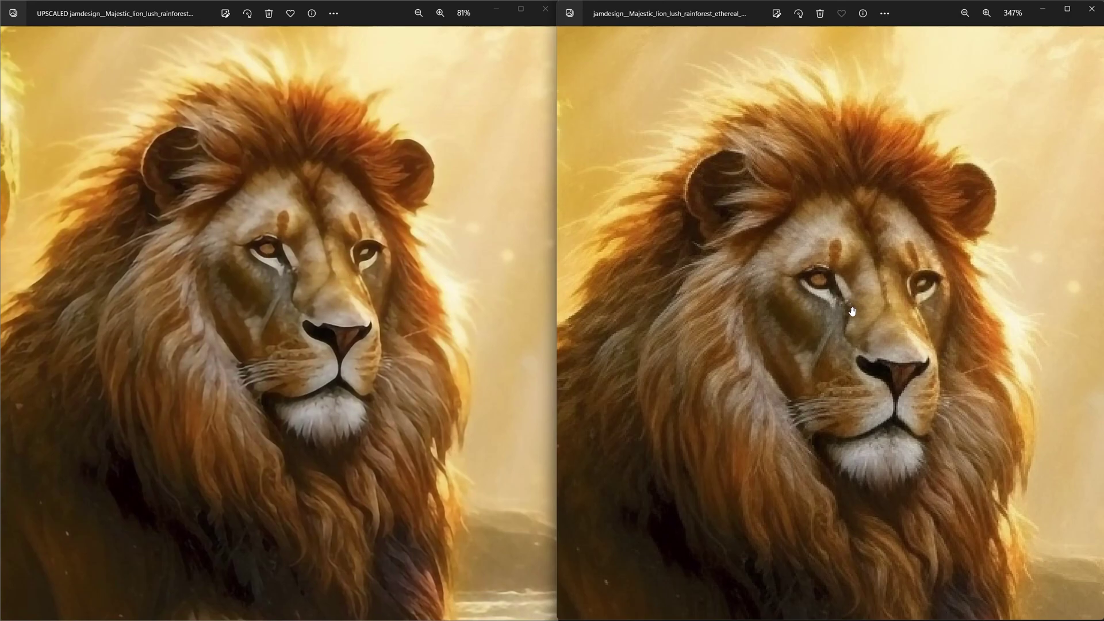
- Compare the lion's face in the upscaled and original images side by side in the photo viewer
drag(852, 311, 836, 281)
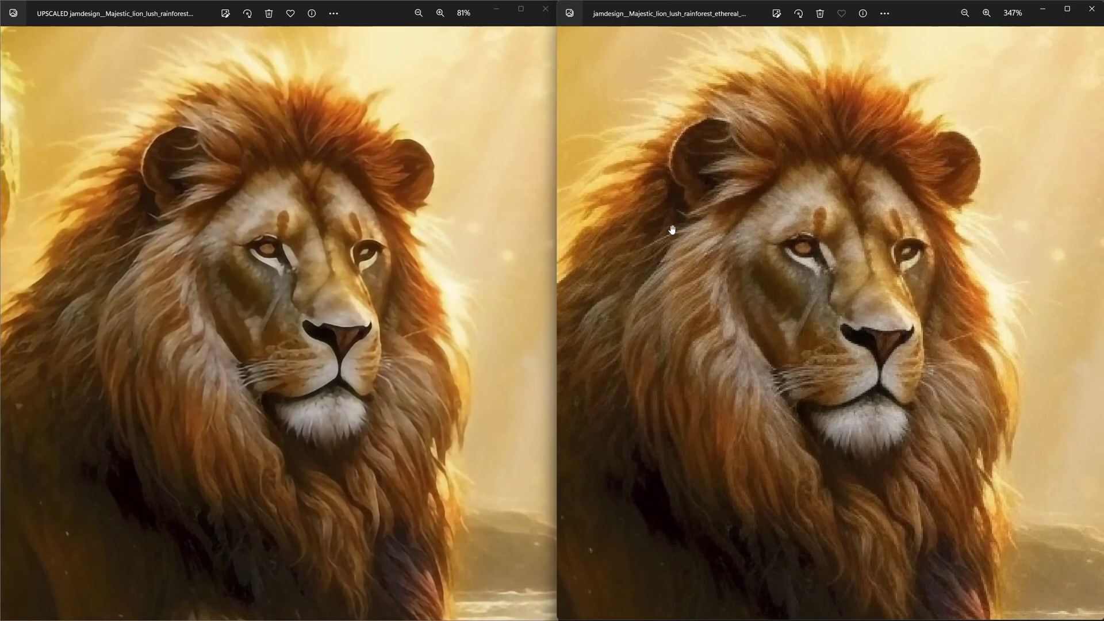
drag(422, 270, 440, 268)
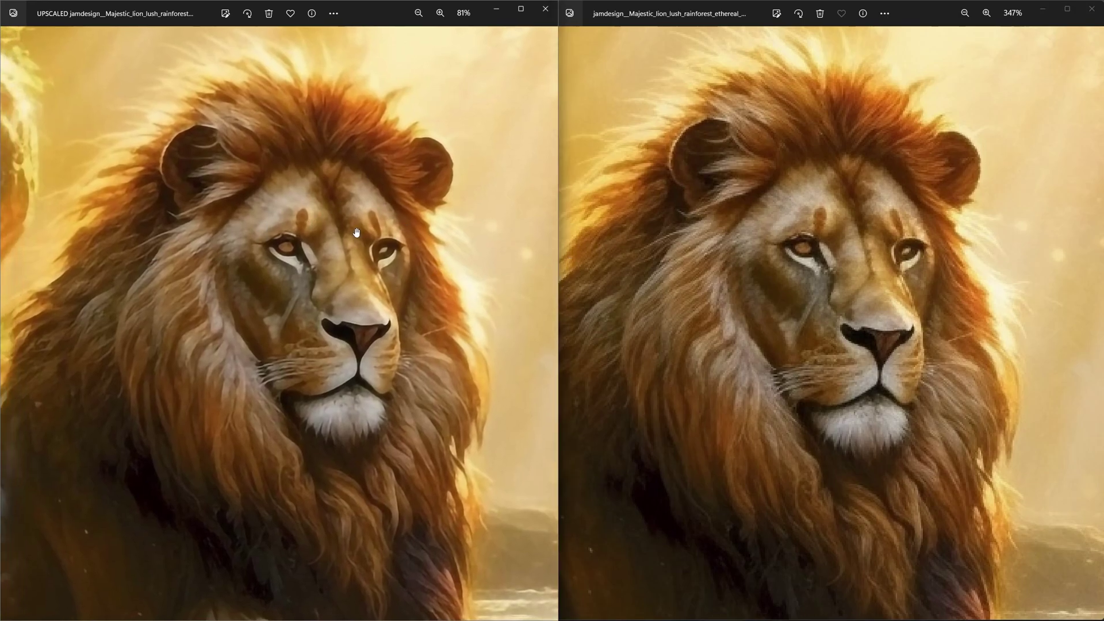
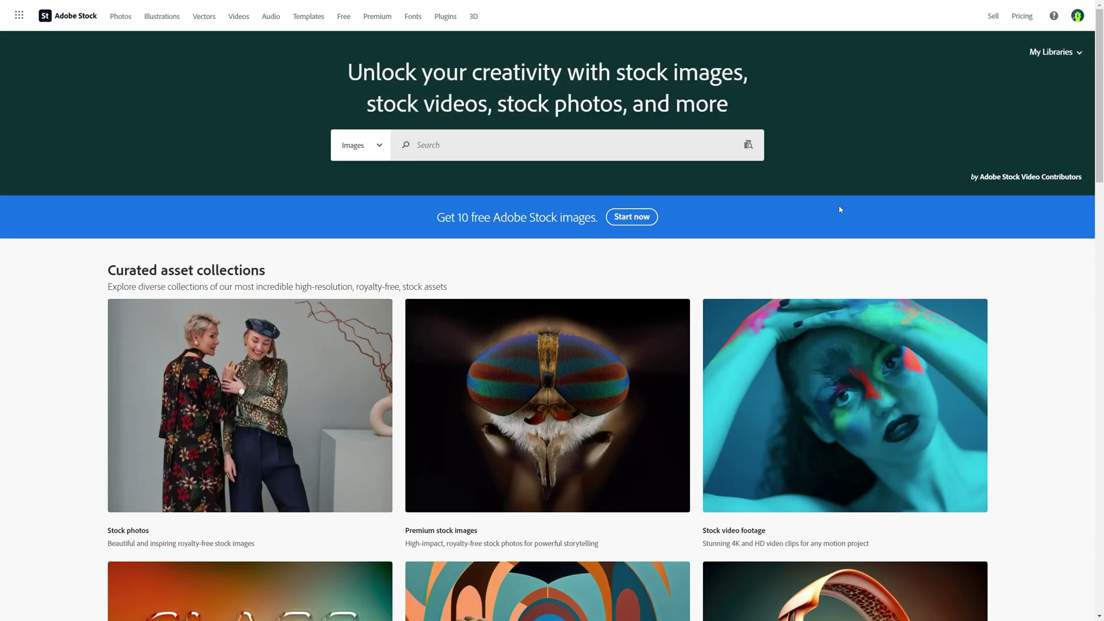
- Open the Adobe Stock contributor portal and upload the four upscaled square lion images
click(992, 16)
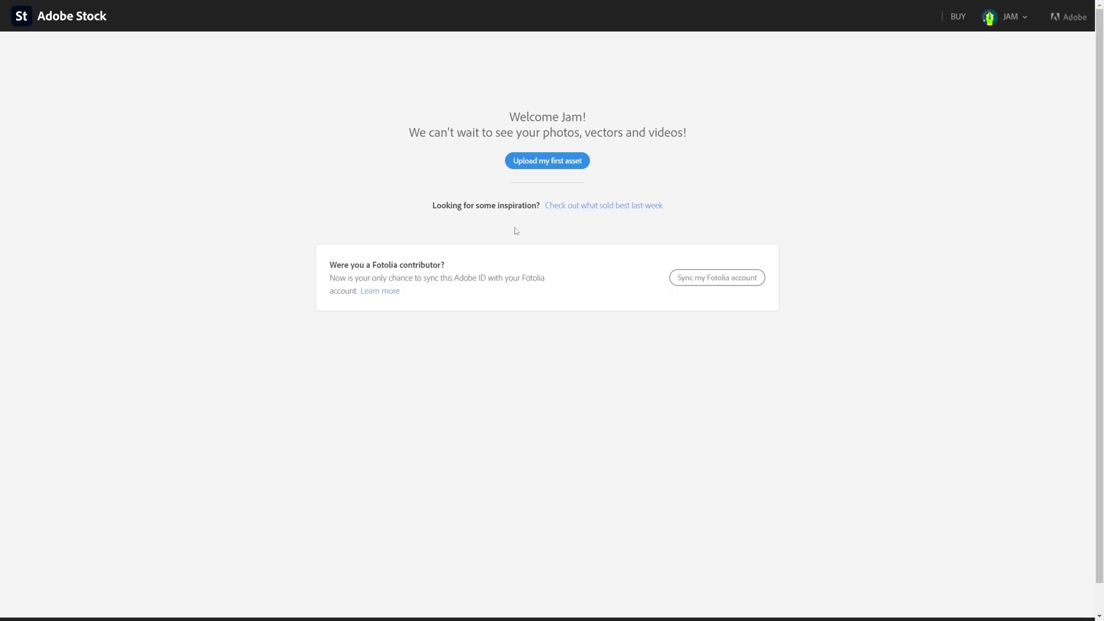
click(538, 165)
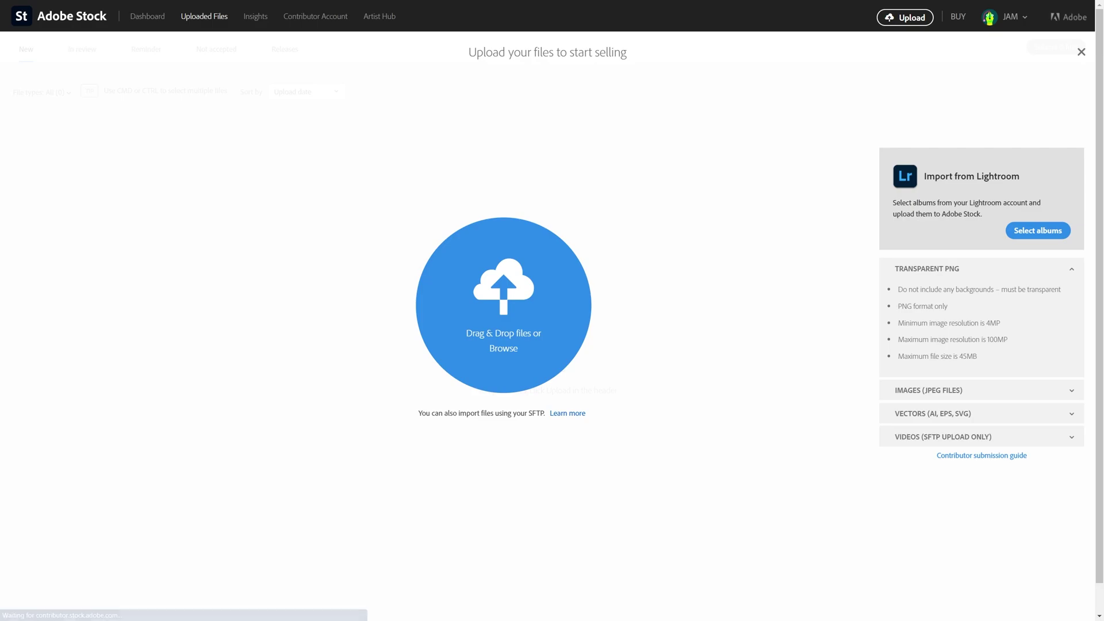
drag(378, 233, 518, 304)
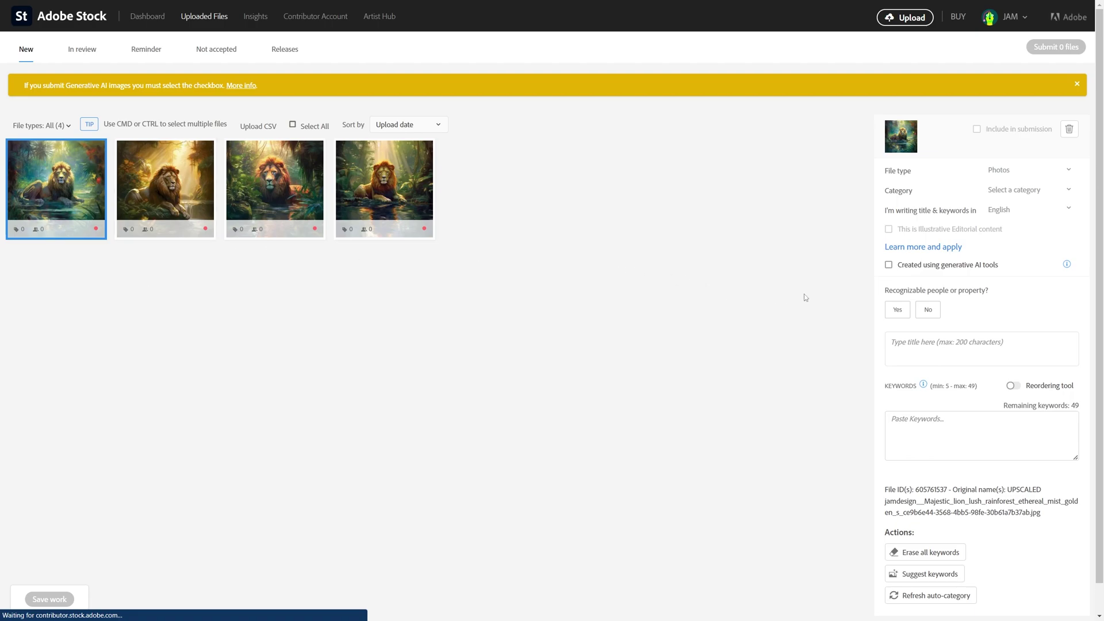
- Mark the first lion image as created using generative AI tools and set its file type to Illustrations
click(889, 266)
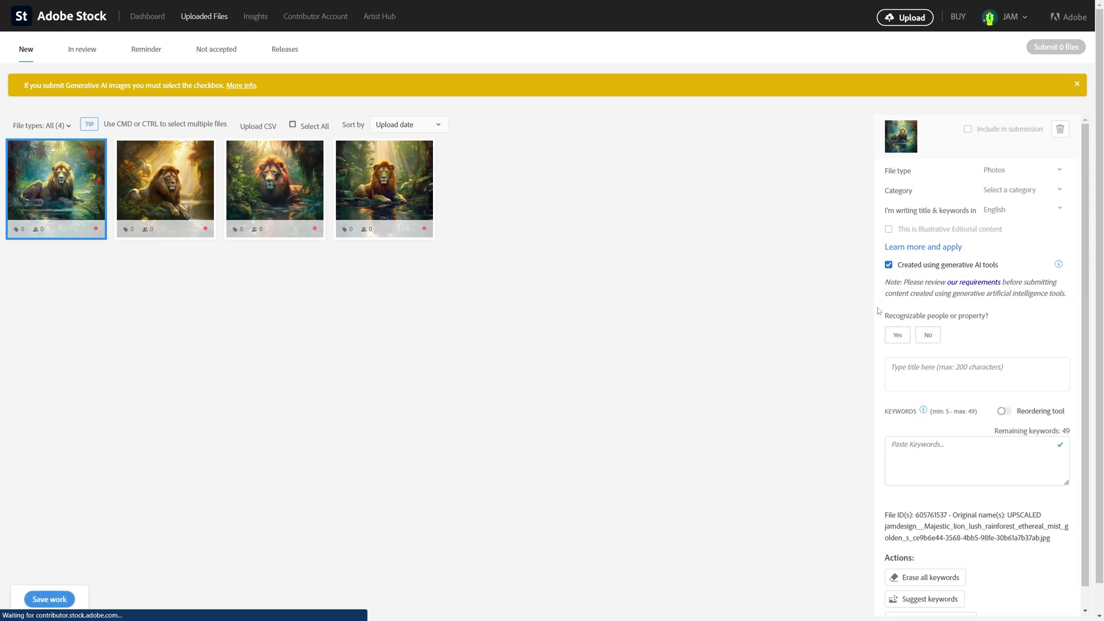
click(1022, 171)
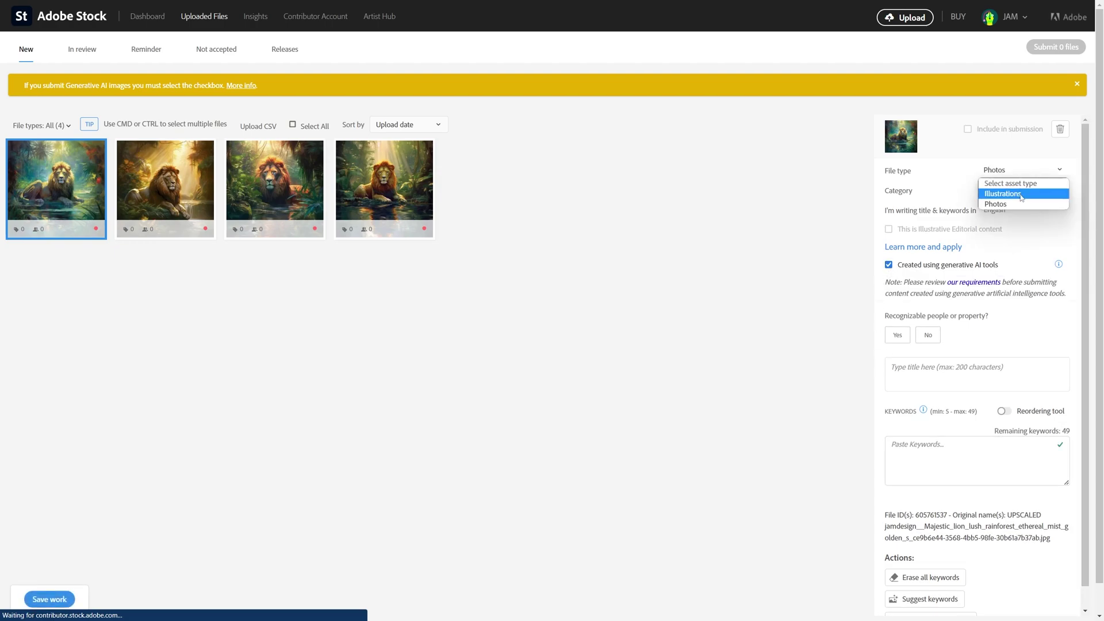
click(1021, 195)
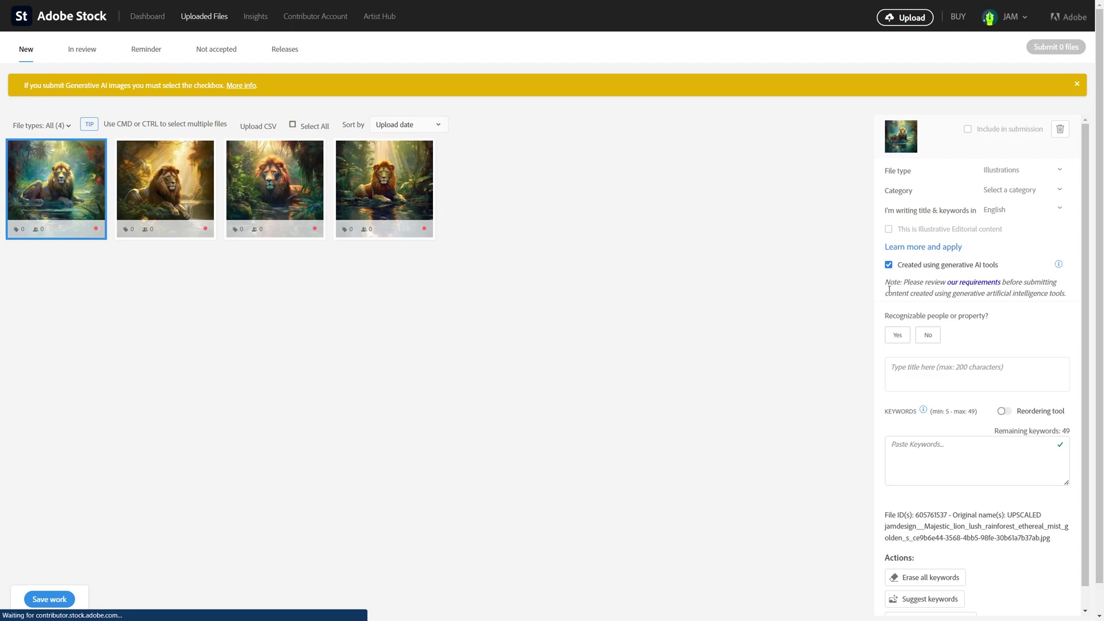
- Set the image's category to Animals and declare that it has no recognizable people or property
click(1009, 196)
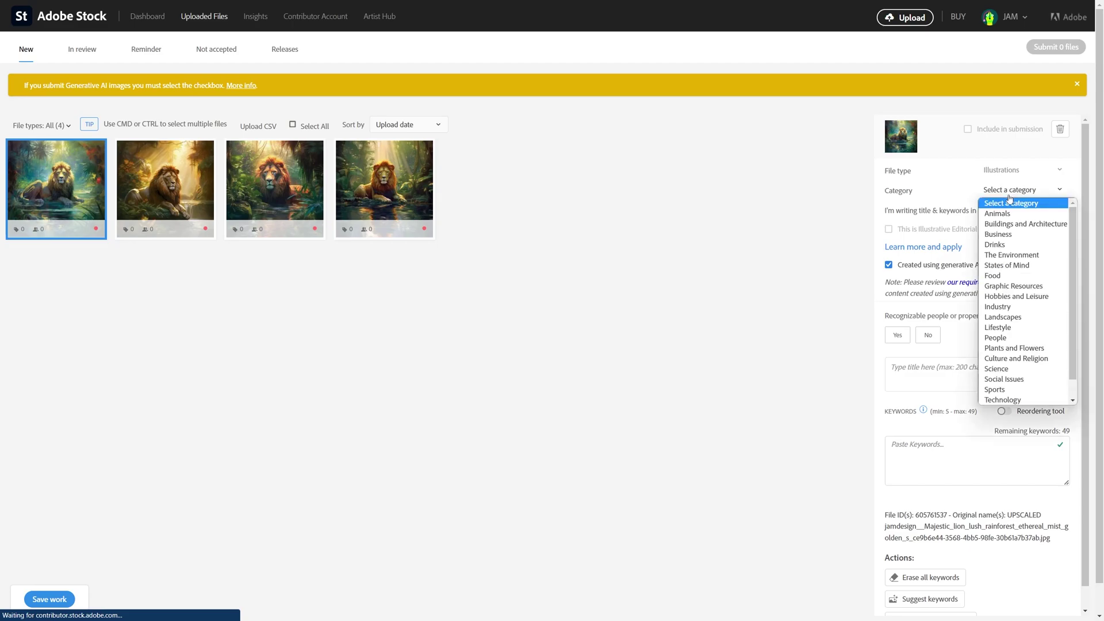
click(1010, 196)
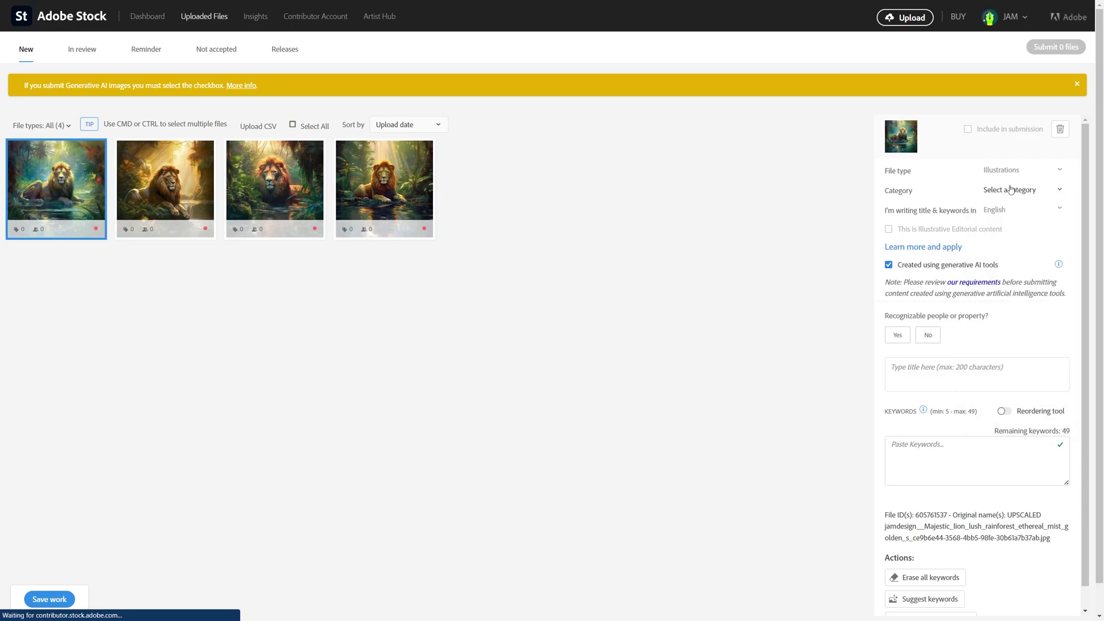
click(1010, 191)
click(1010, 219)
scroll(972, 279, down, 1)
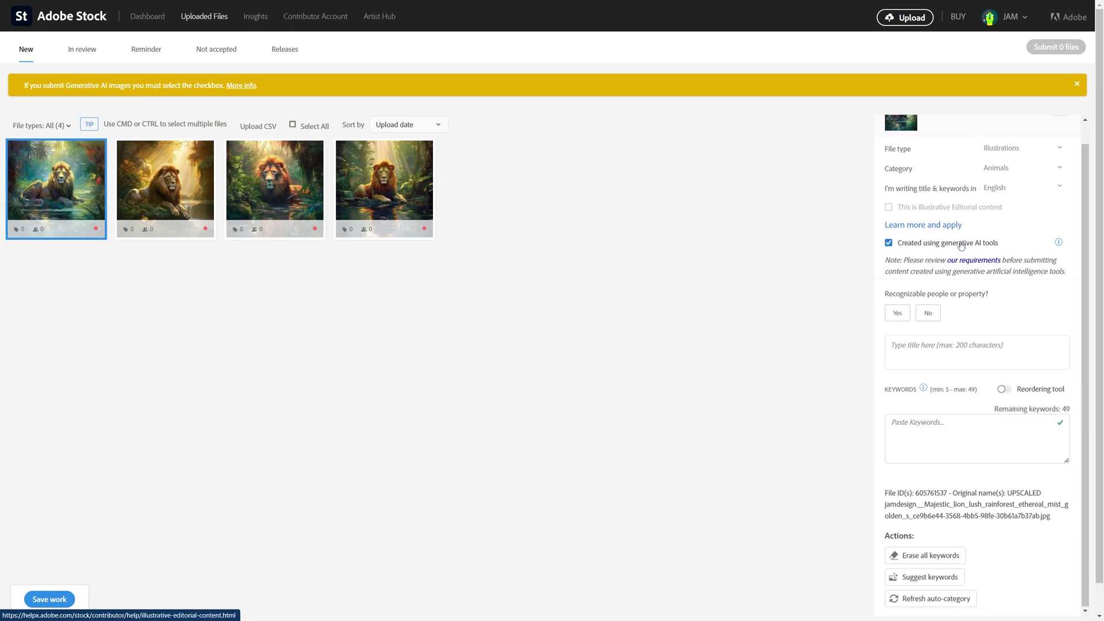
click(930, 315)
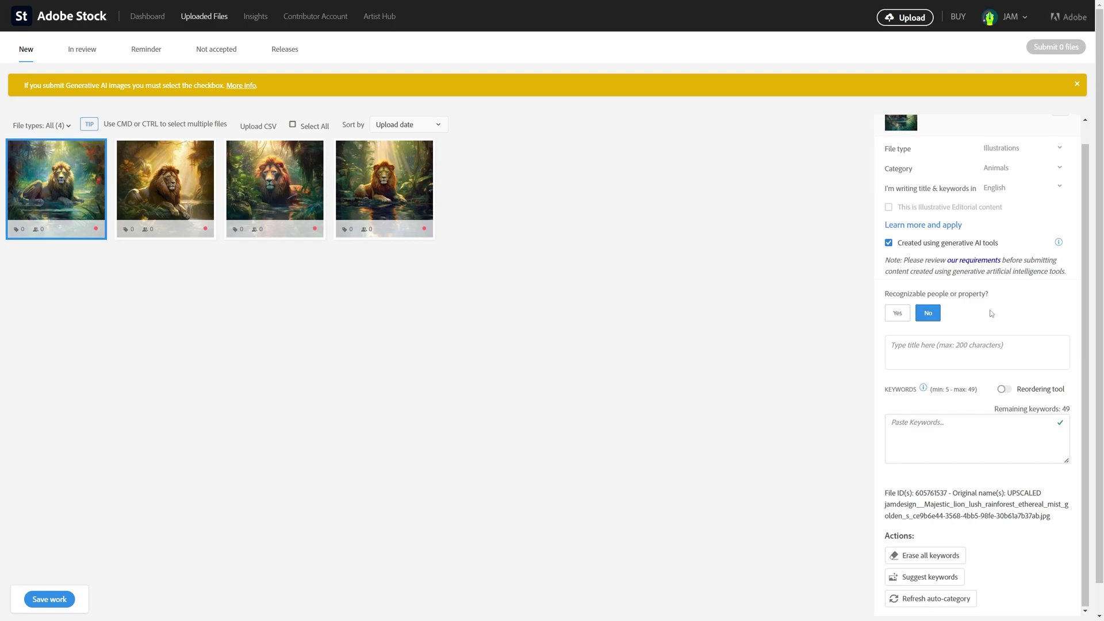
- Title the image "Majestic lion in lush rainforest Generative AI"
click(981, 352)
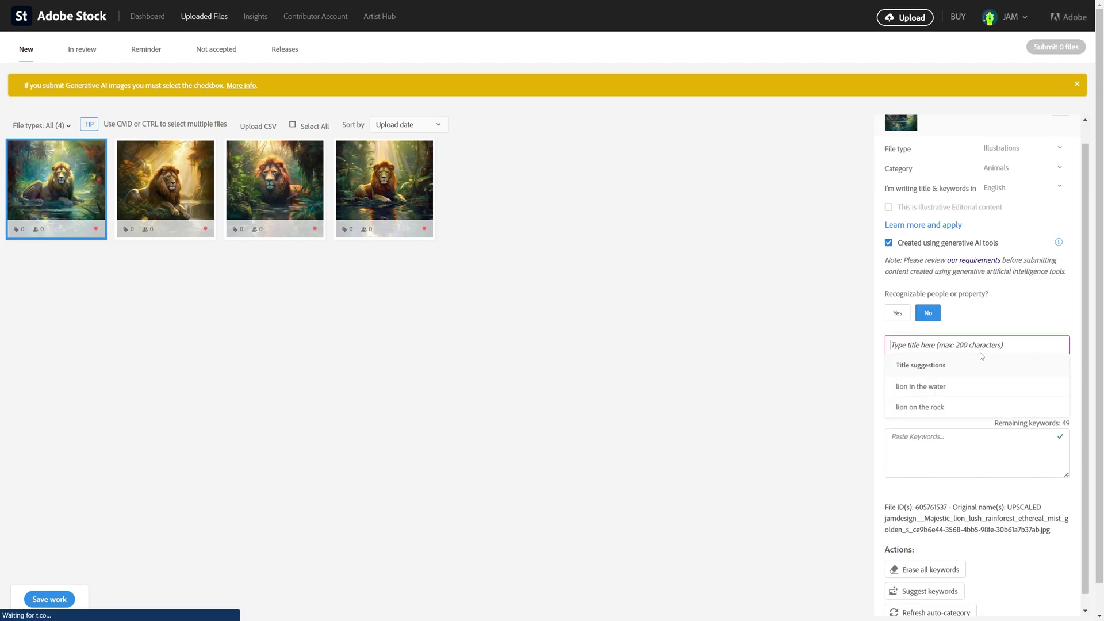
text(Majestic lion in lush rainforest Generative AI)
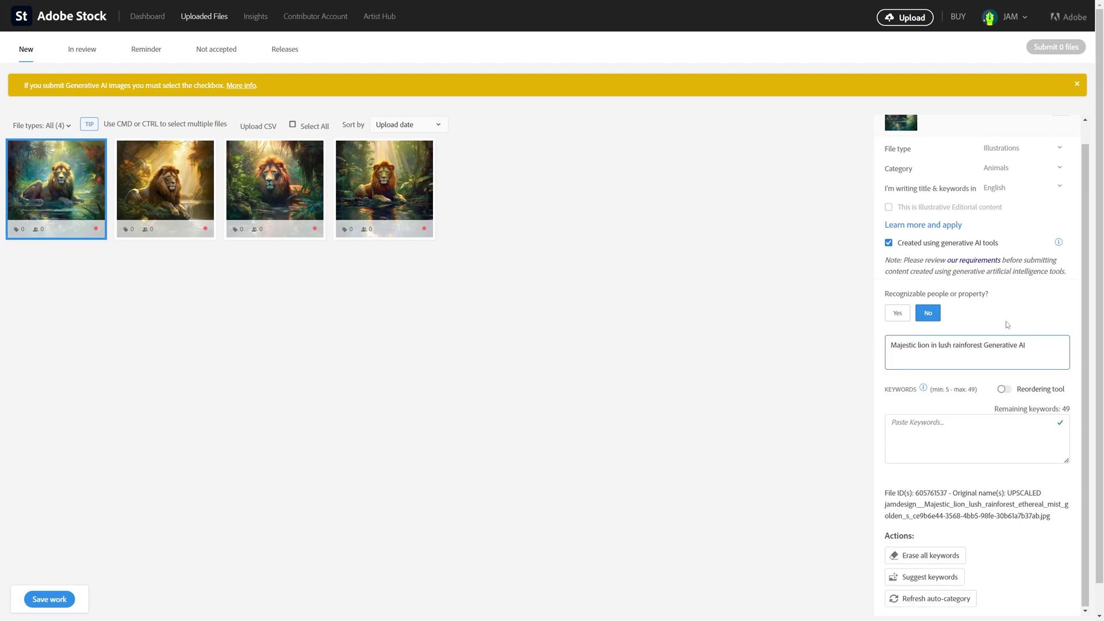
drag(1028, 346, 985, 354)
- Paste the comma-separated elements of the lion prompt as the image's keywords
click(926, 439)
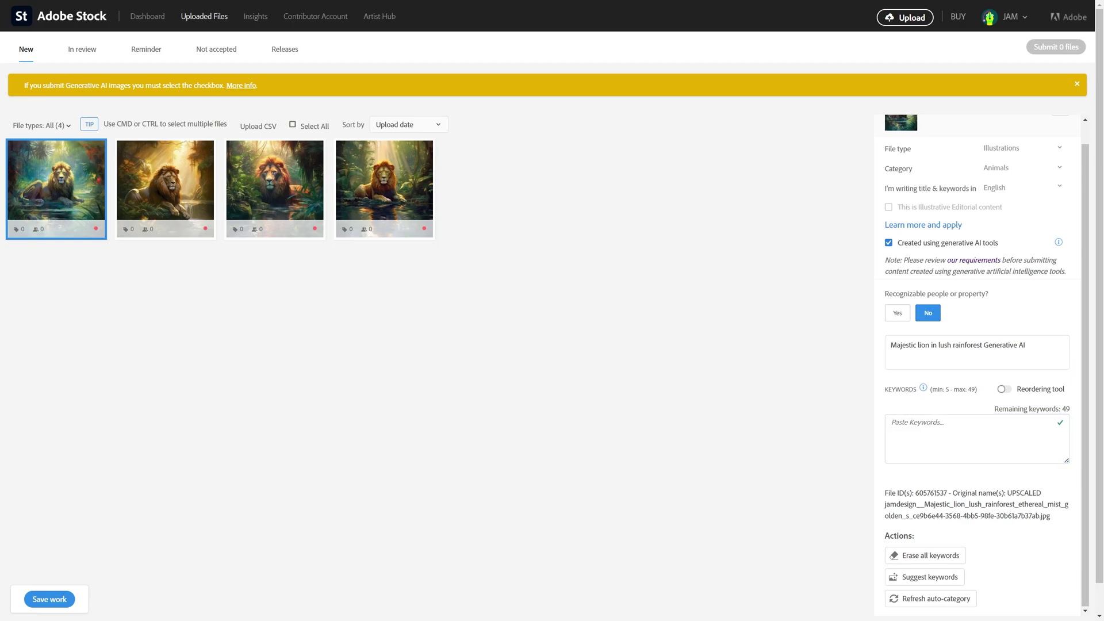
click(946, 427)
key(ctrl+v)
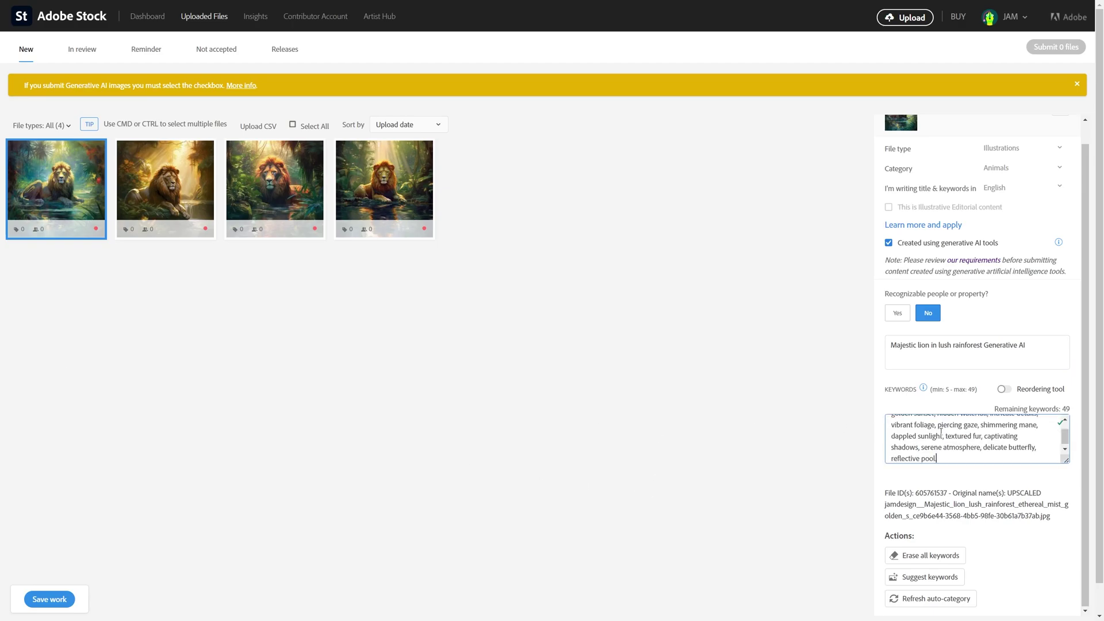
- Replace the final period of the lion image's keywords with the additional keywords "Generative, AI, Generative AI"
scroll(949, 431, down, 1)
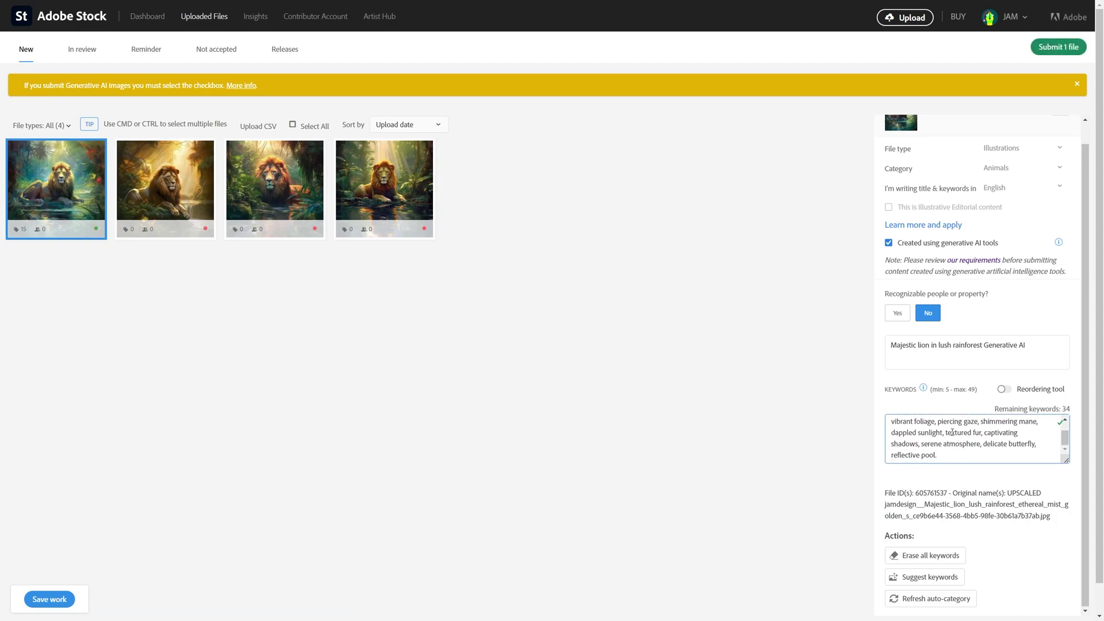
key(BackSpace)
text(, Generative, AI, Generative AI)
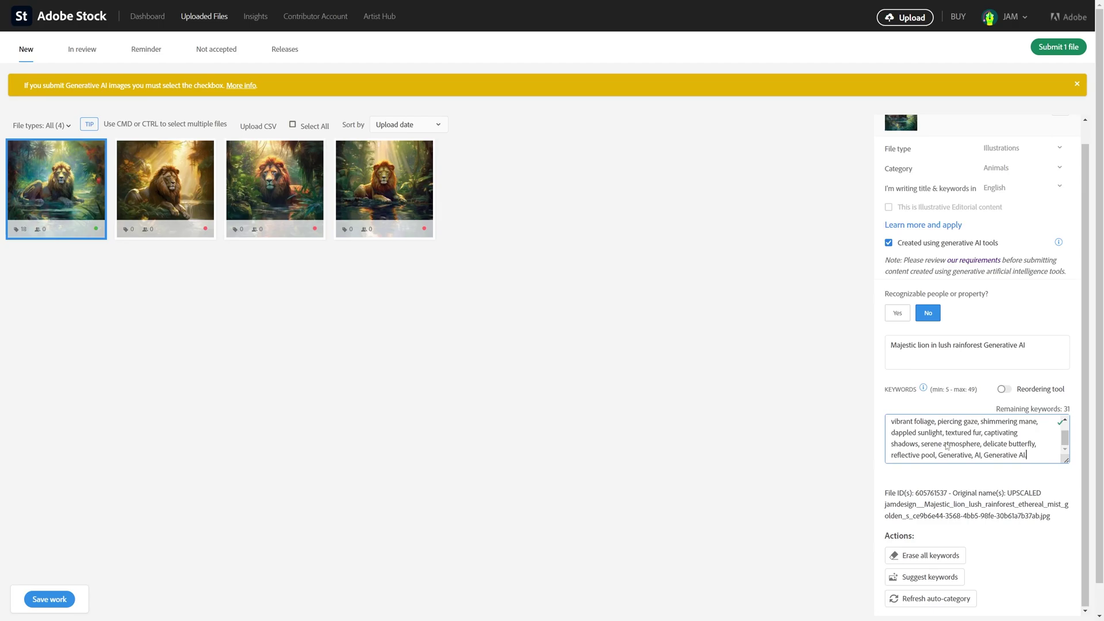
scroll(812, 346, down, 1)
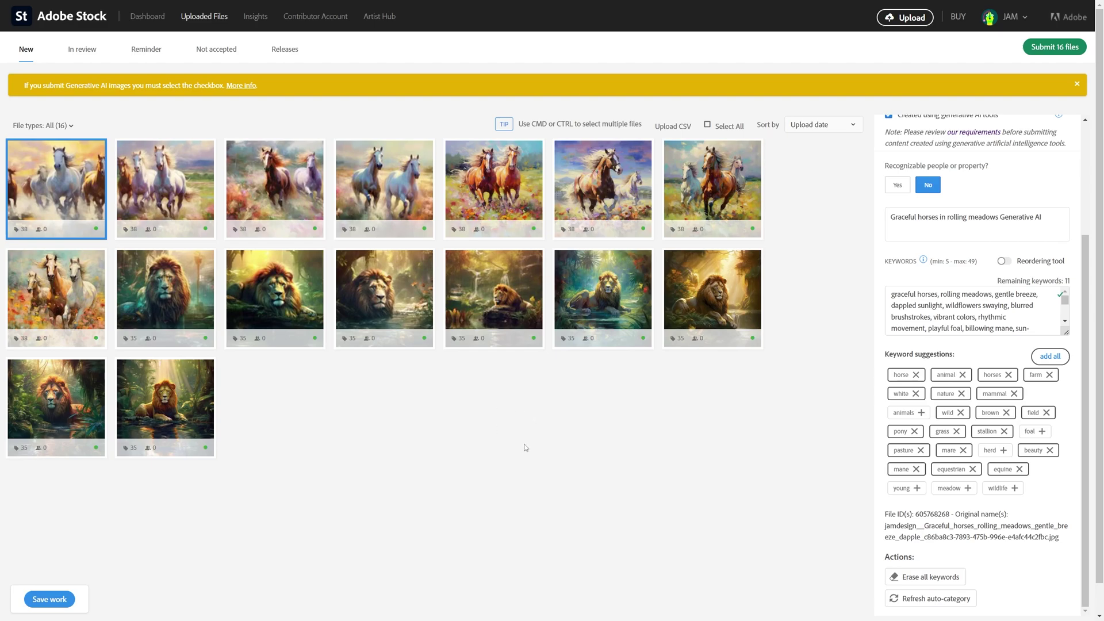
- Review the selection of horse and lion images and submit all 16 files for moderation
scroll(953, 399, up, 2)
scroll(957, 326, down, 2)
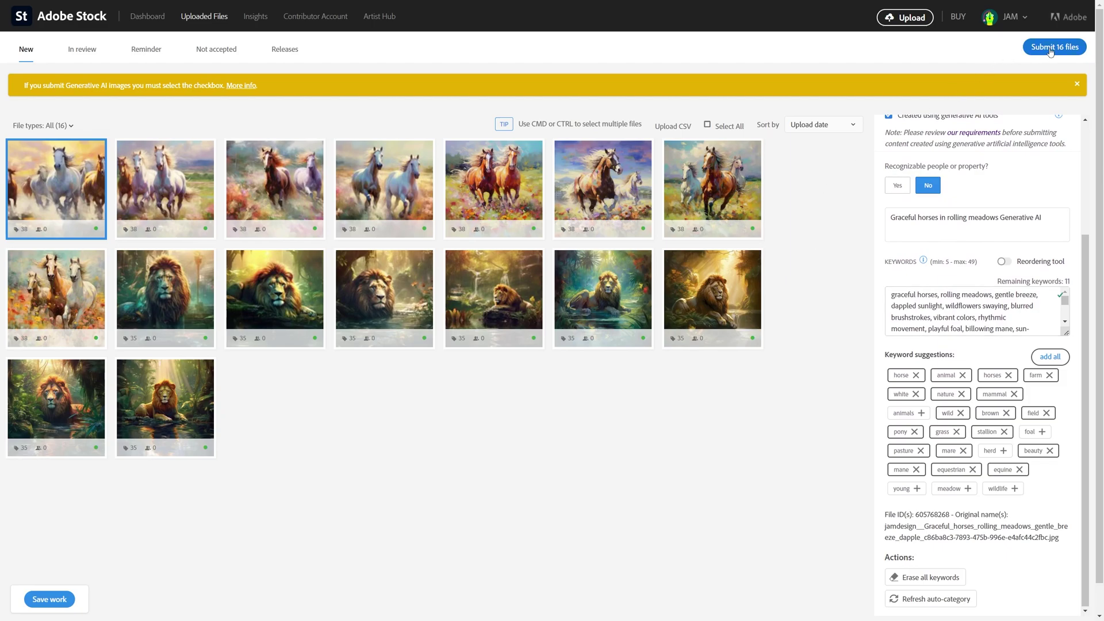
click(506, 453)
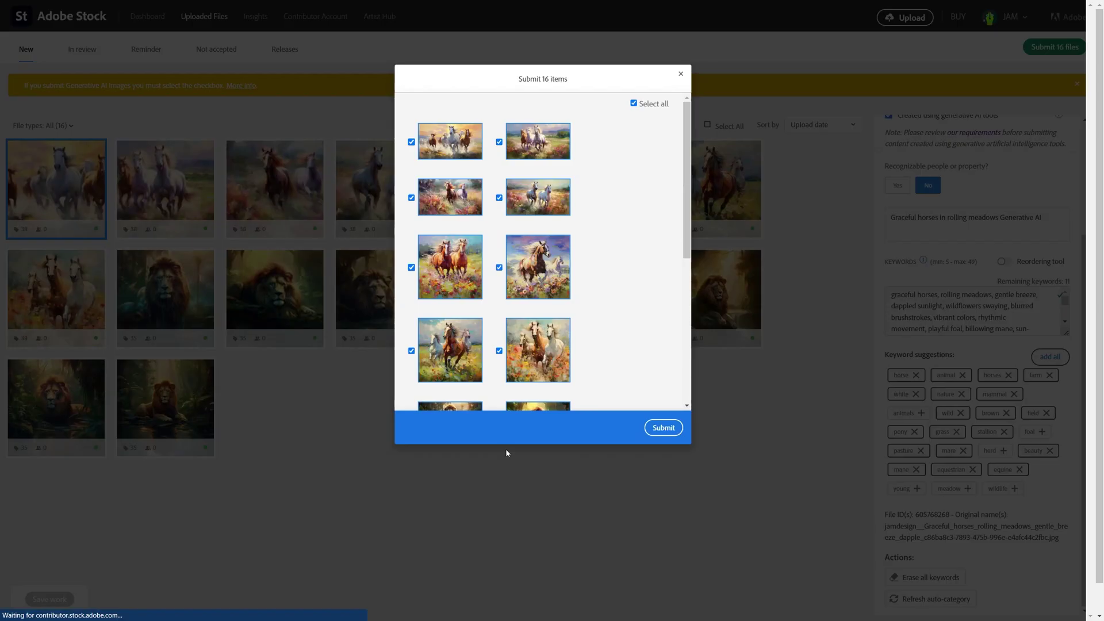
scroll(574, 302, down, 5)
scroll(577, 310, up, 6)
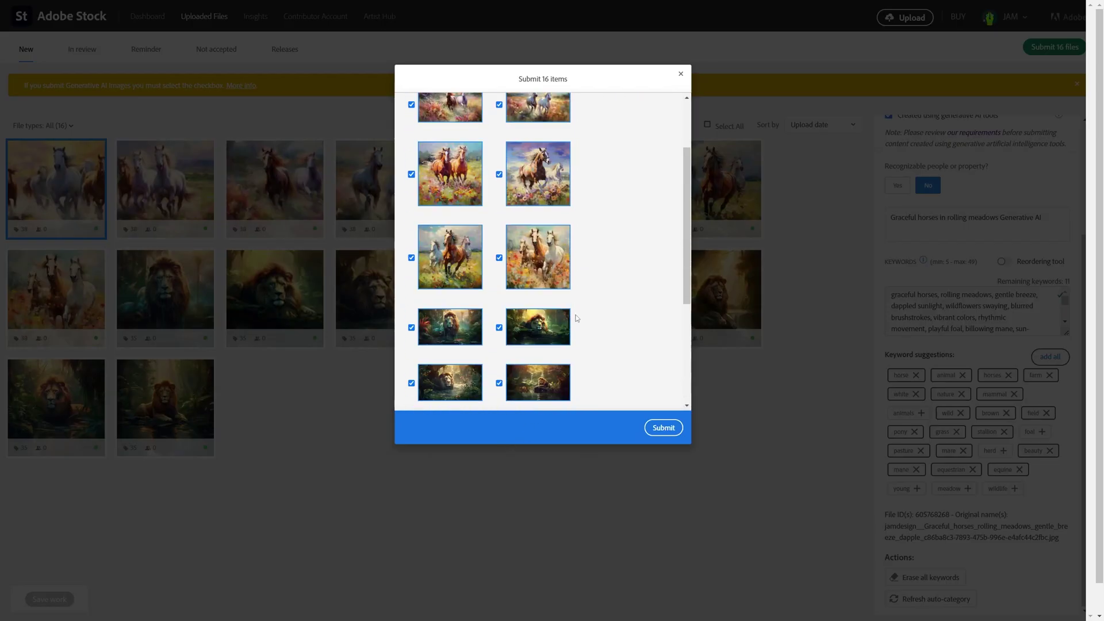
click(663, 428)
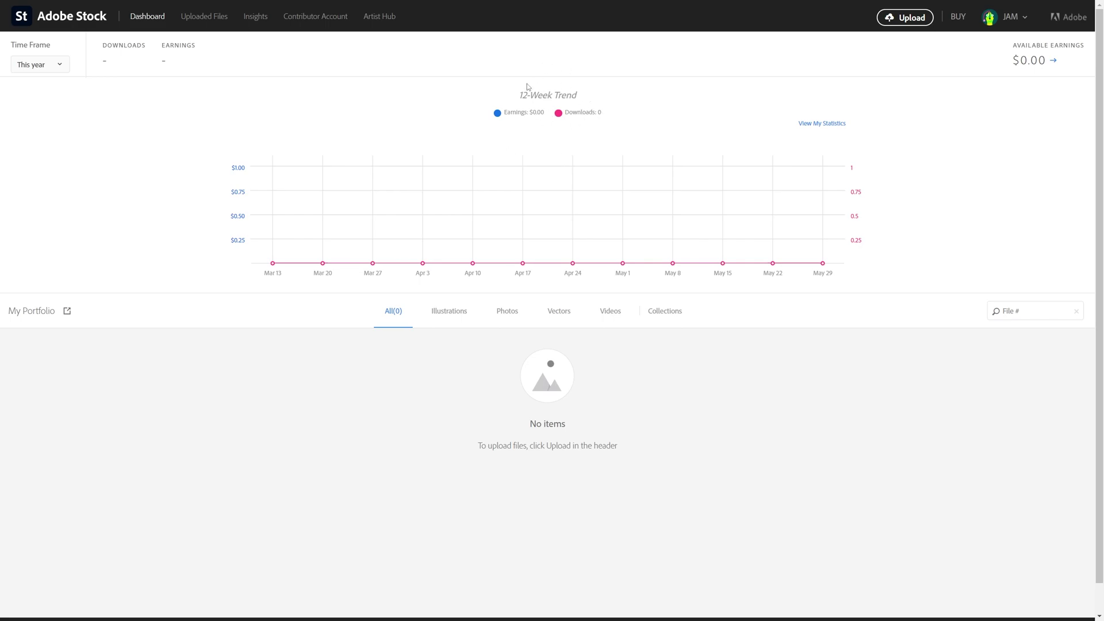
- Check the uploaded files that are in review
click(203, 22)
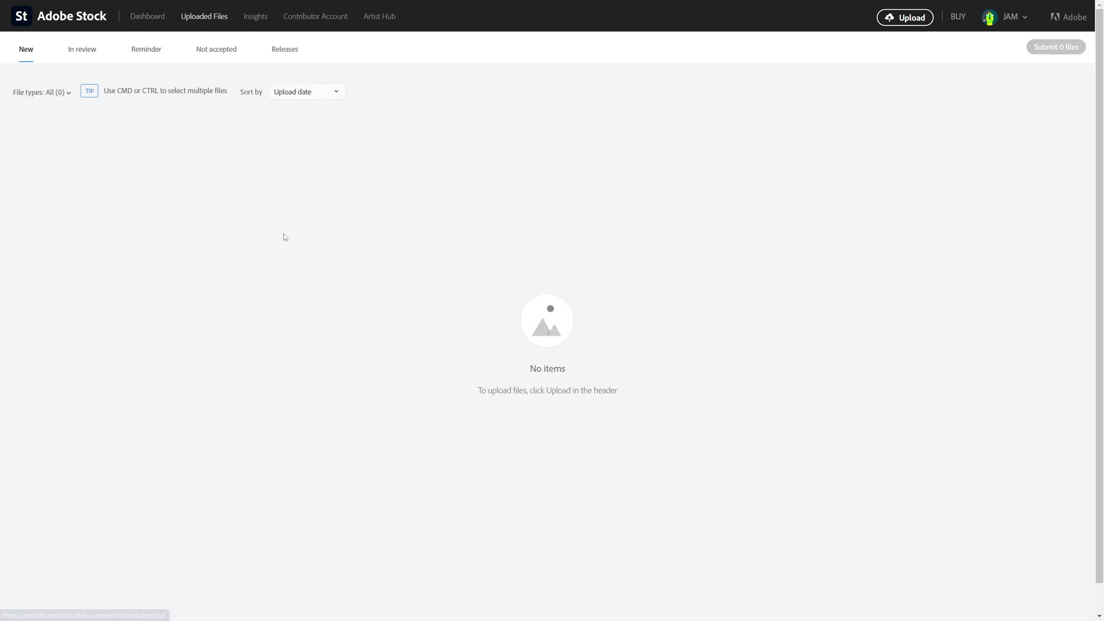
click(82, 50)
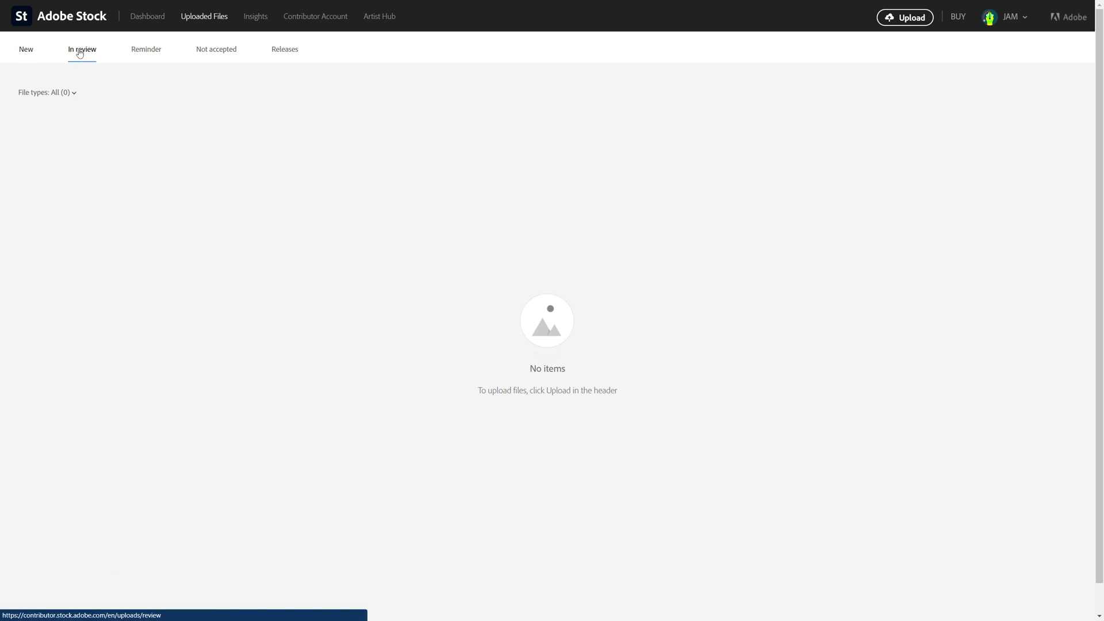